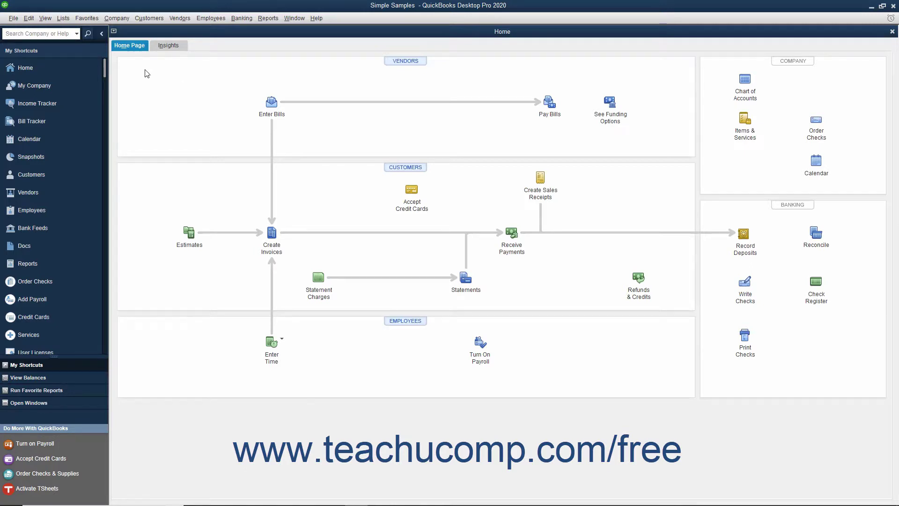
Step: Open the Chart of Accounts from the Lists menu and review the Account button's actions
click(66, 19)
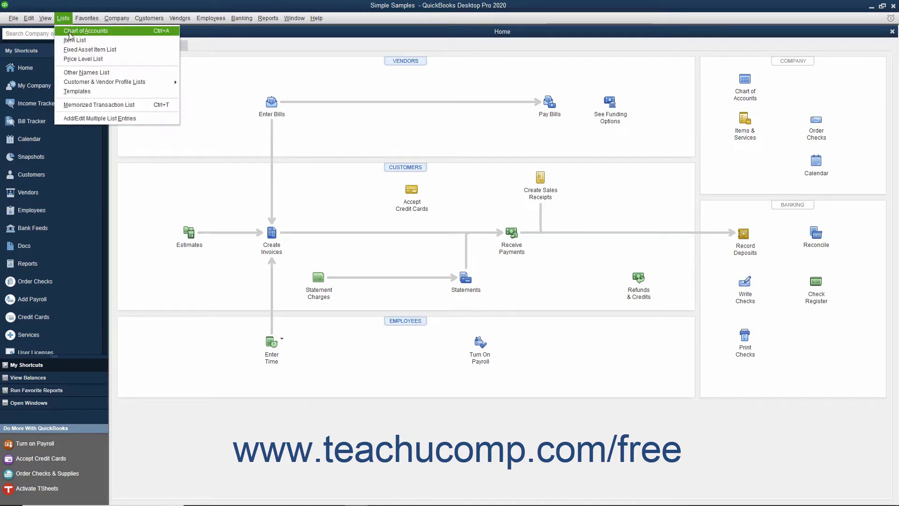
click(70, 33)
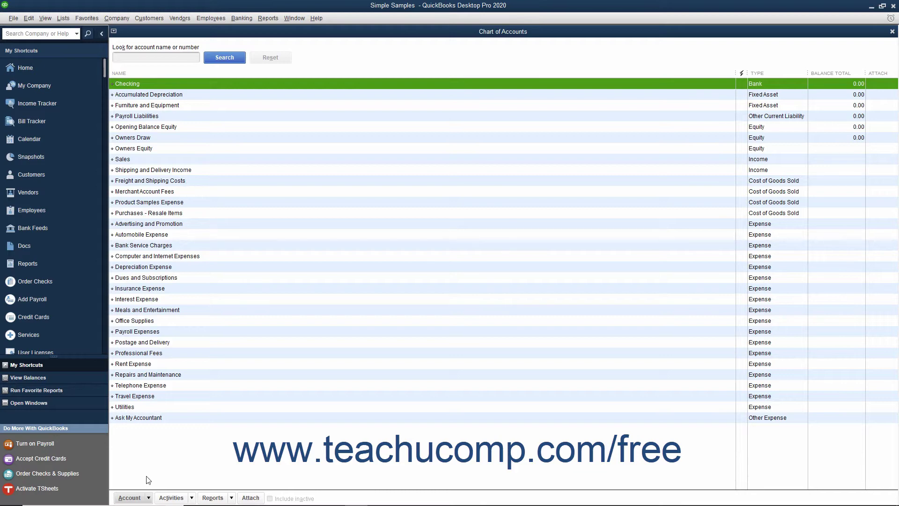
click(148, 497)
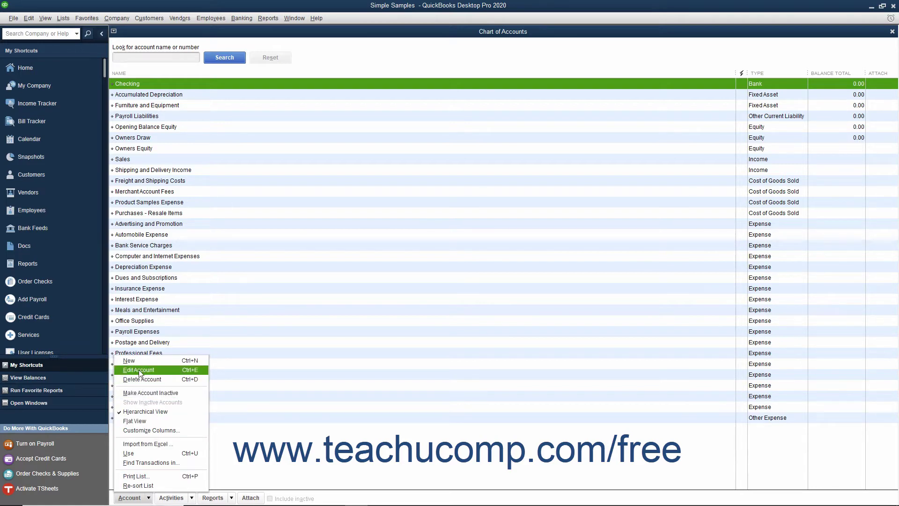
click(328, 67)
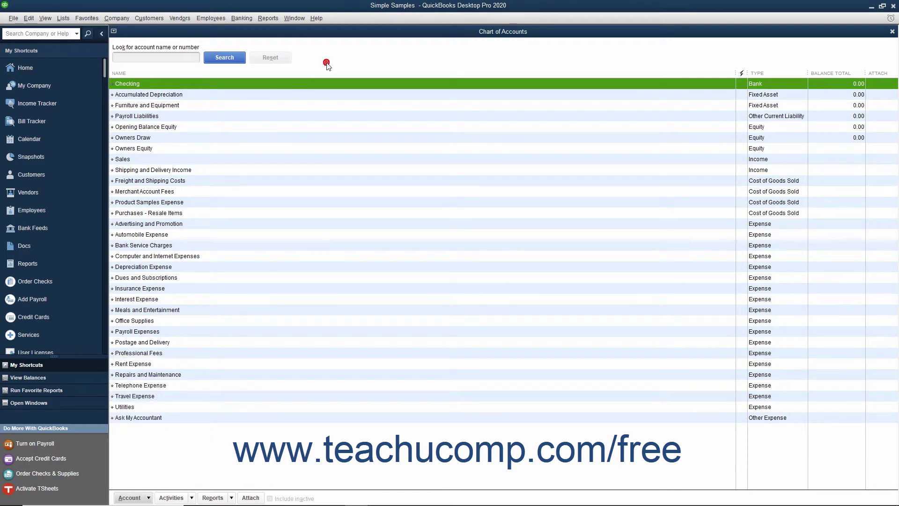
click(64, 18)
click(73, 40)
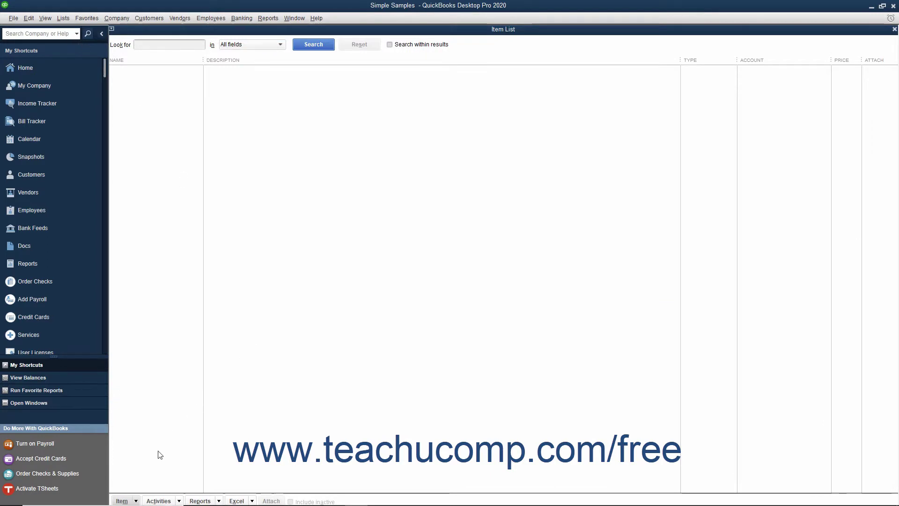
click(135, 500)
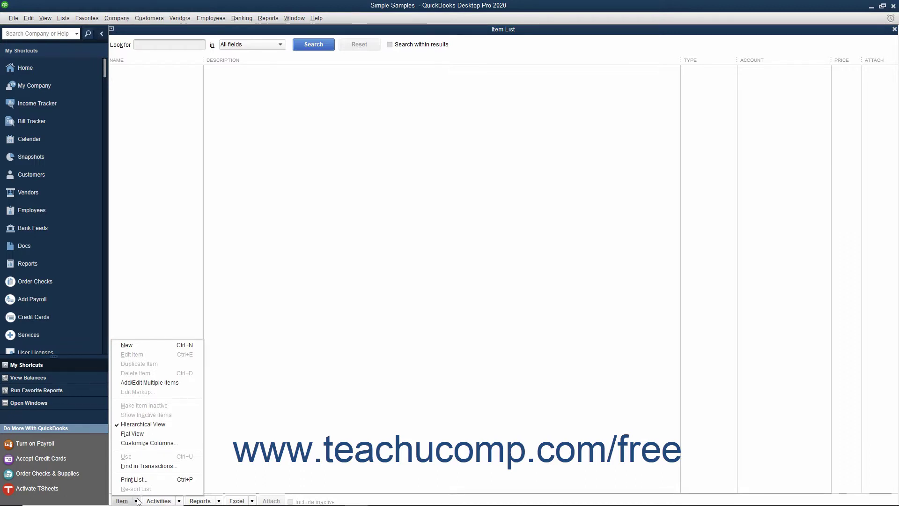
click(136, 501)
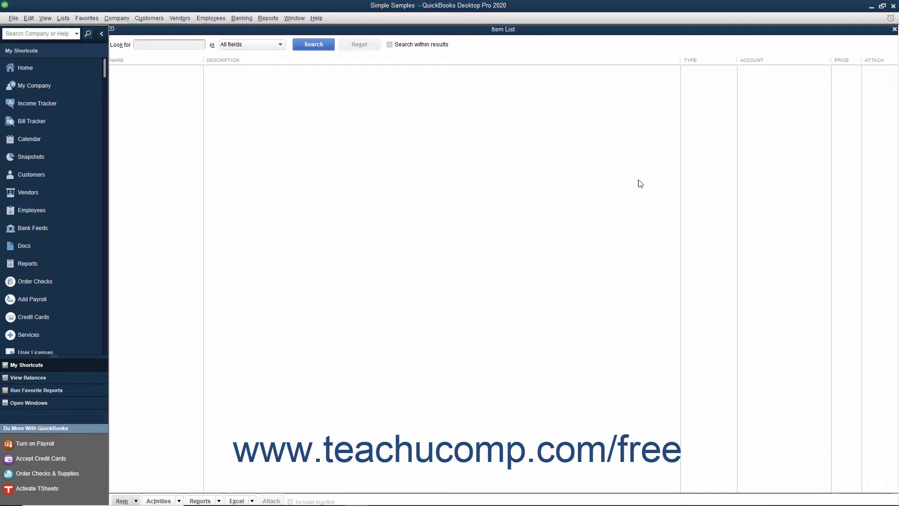
click(895, 29)
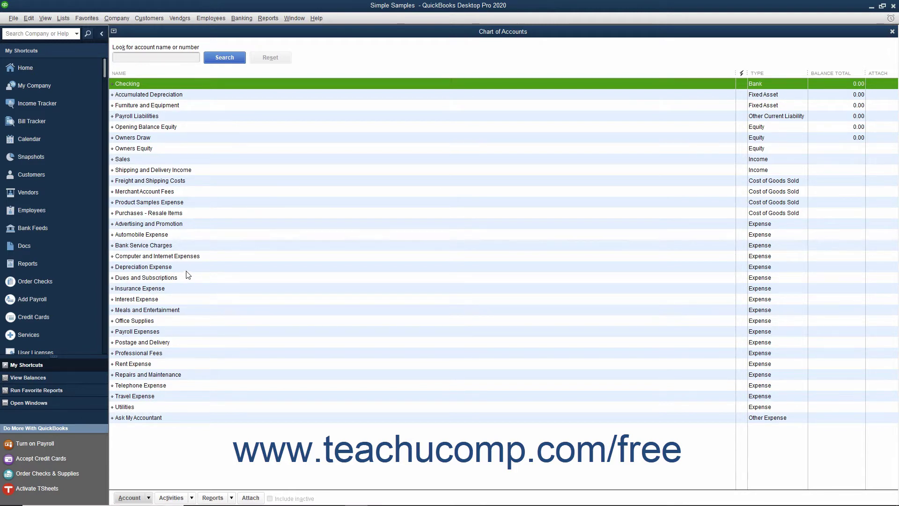
Step: Start a new account of type Bank and continue to its empty details form
click(144, 498)
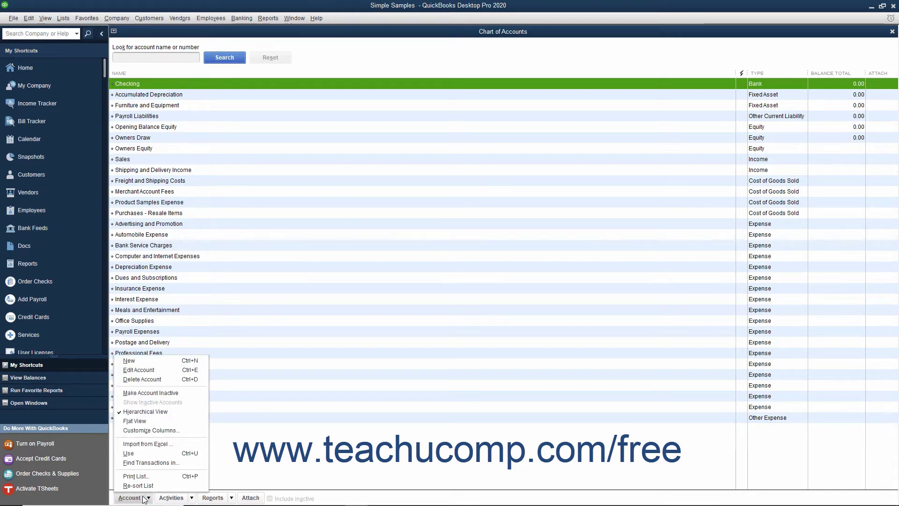
click(156, 359)
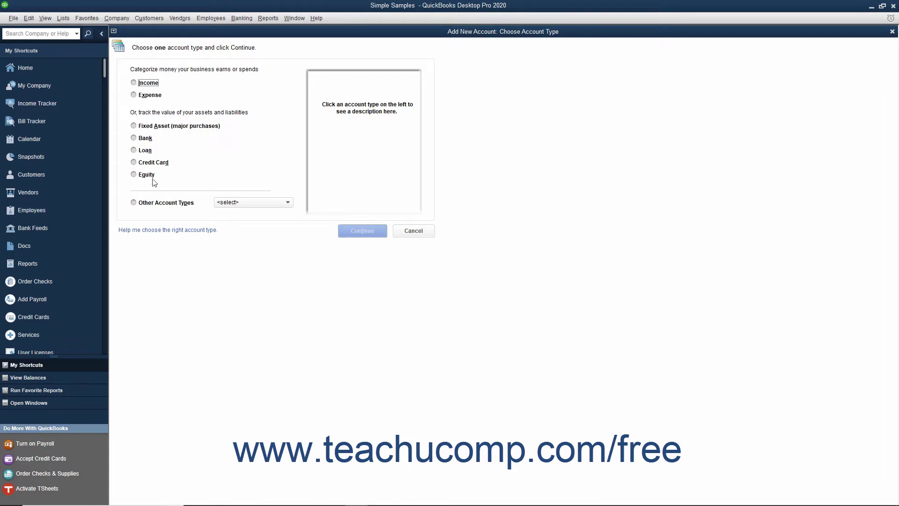
click(135, 141)
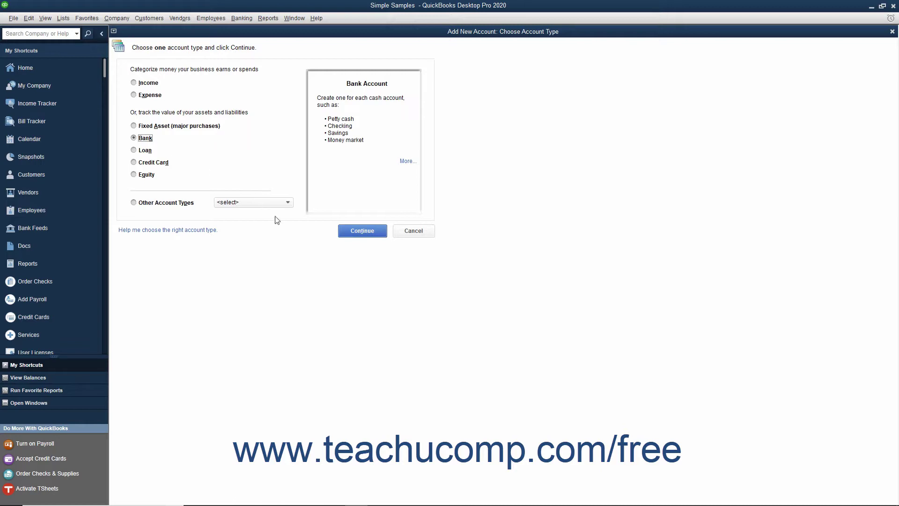
click(350, 232)
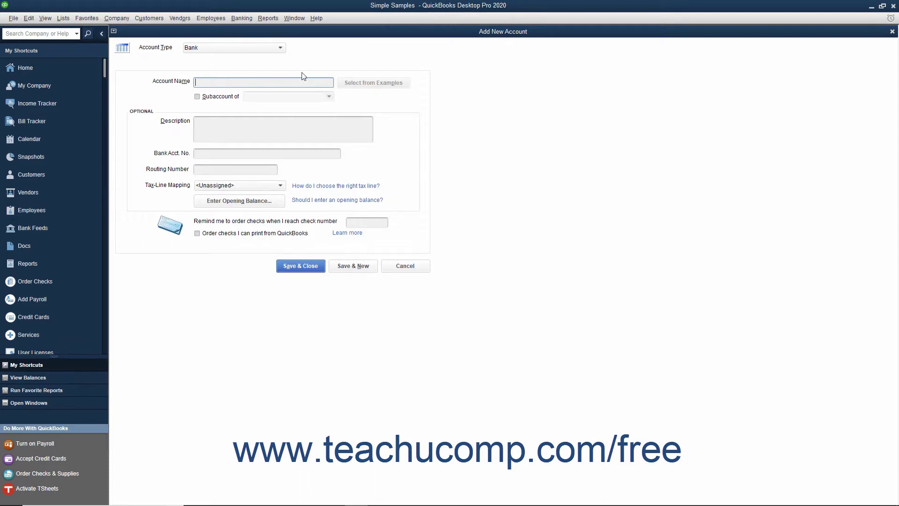
Step: Create the Bank account 'Savings', leaving description and bank numbers blank, and save it
click(281, 49)
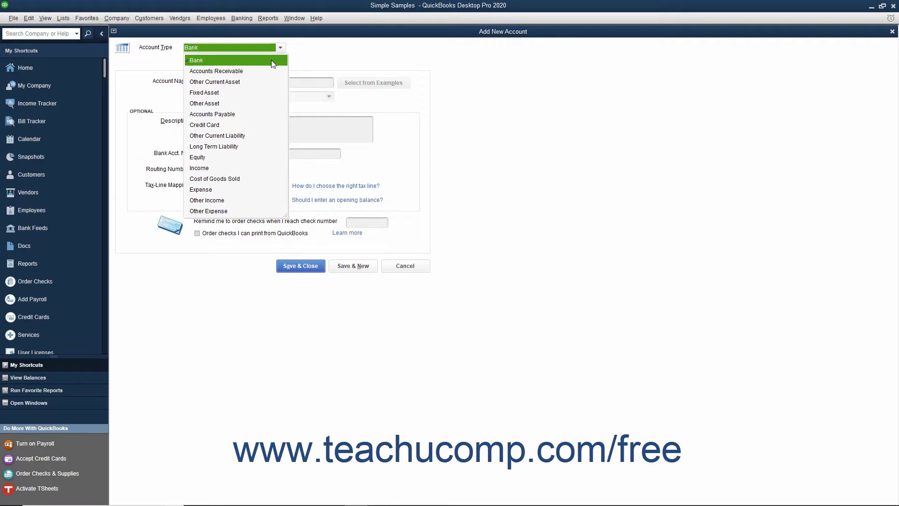
click(271, 60)
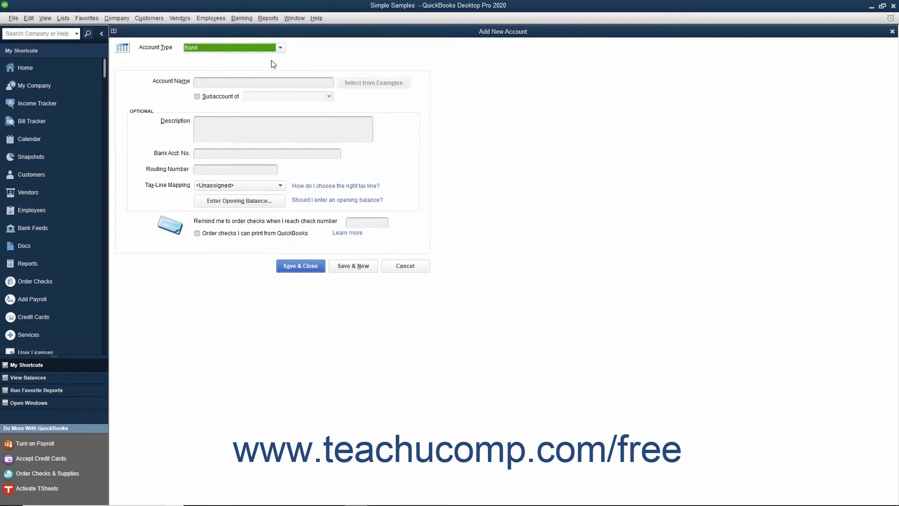
click(240, 86)
text(Savings)
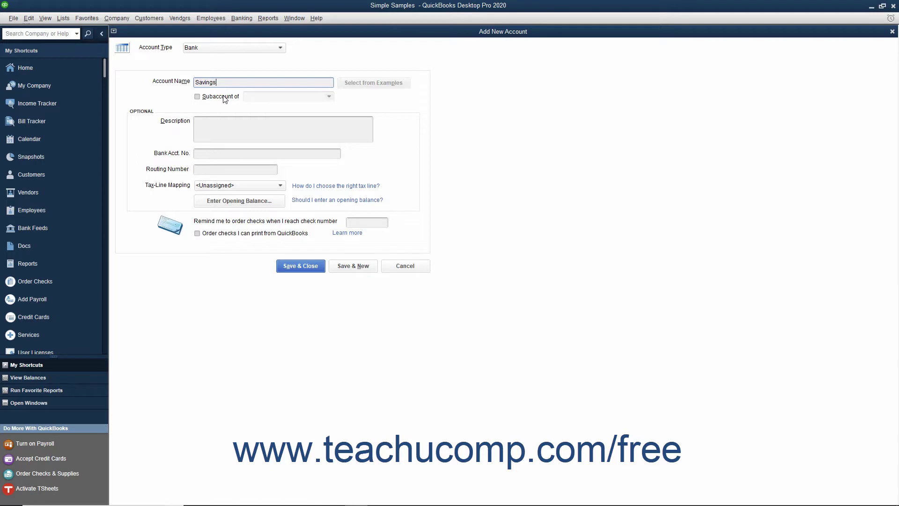
click(216, 124)
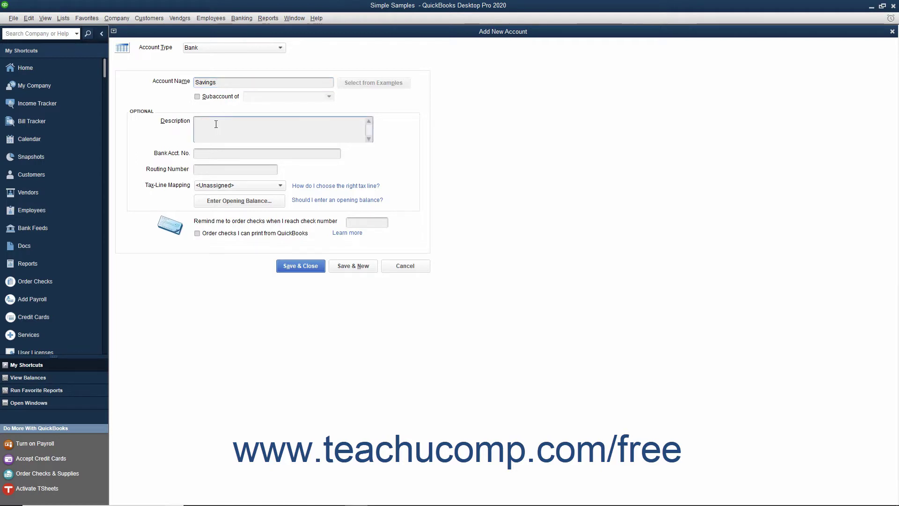
click(212, 154)
click(210, 167)
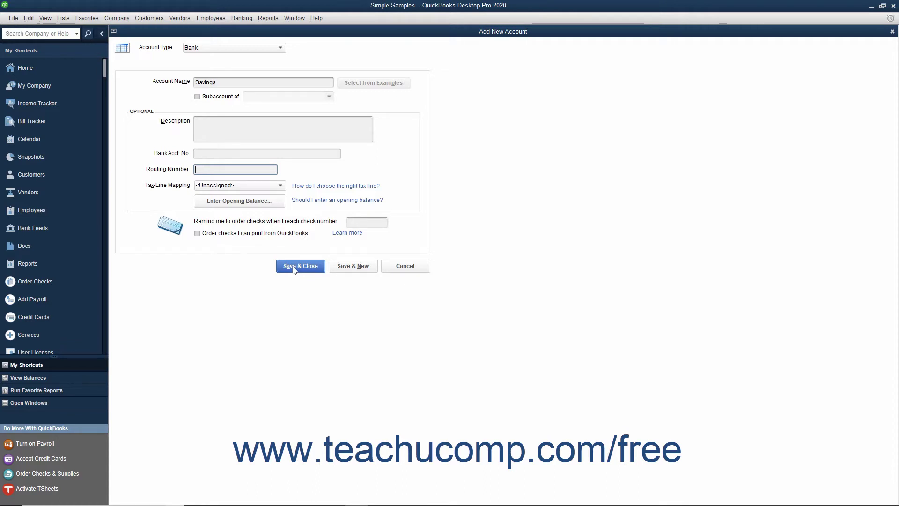
click(343, 271)
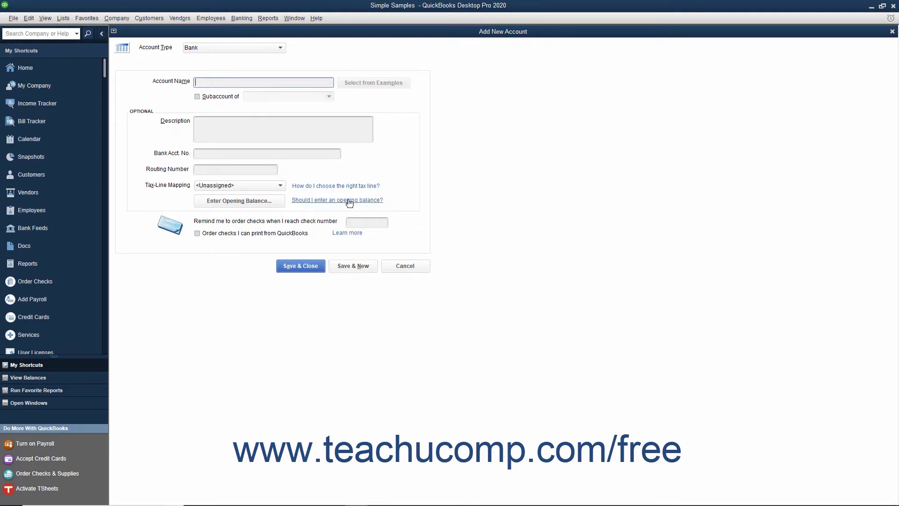
Step: Cancel the following blank new-account form without saving
click(280, 49)
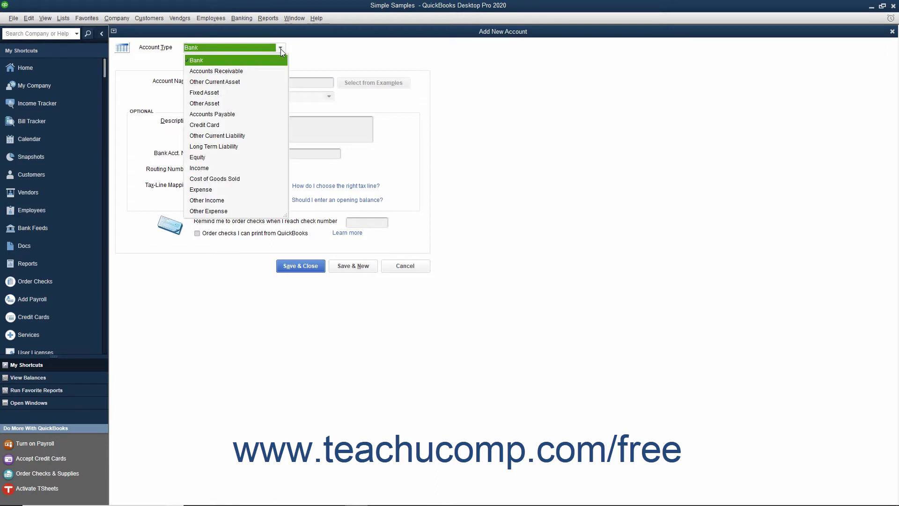
click(281, 48)
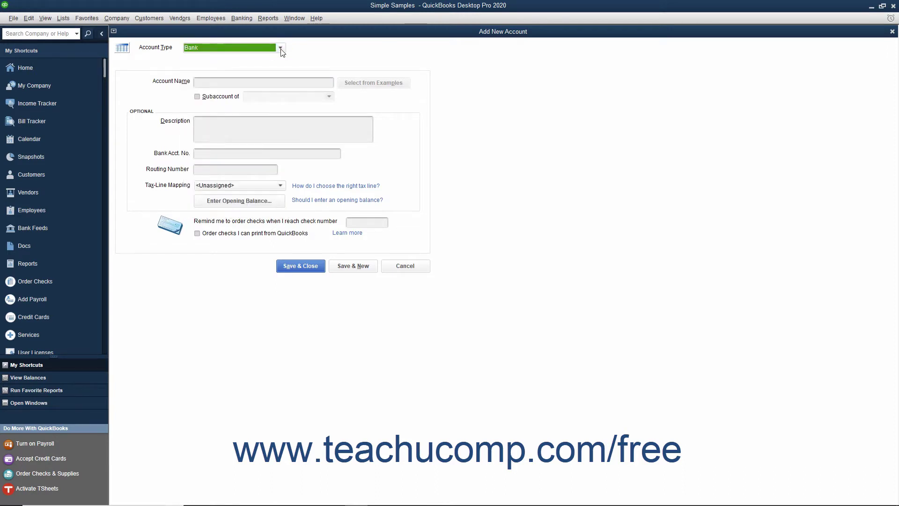
click(390, 268)
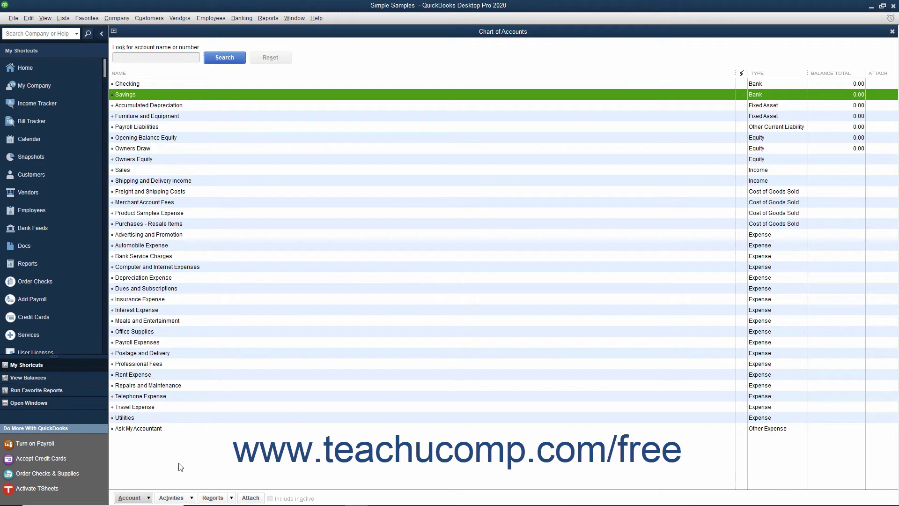
Step: Create a Bank account called 'Petty Cash' and bring up its opening balance dialog
click(143, 498)
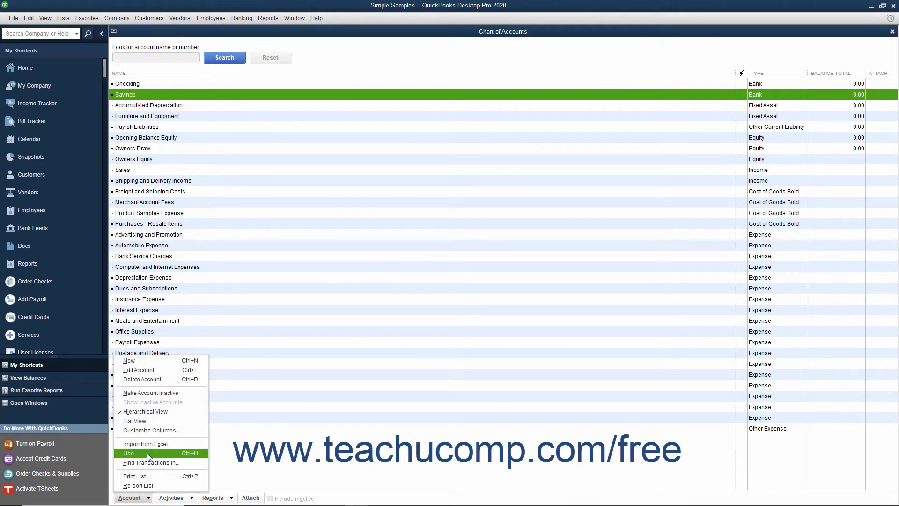
click(149, 363)
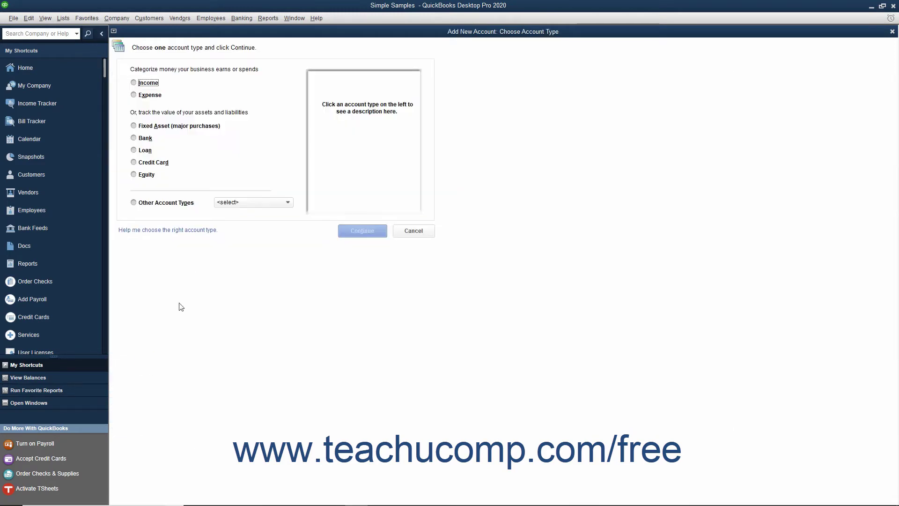
click(143, 138)
click(356, 231)
text(Petty Cash)
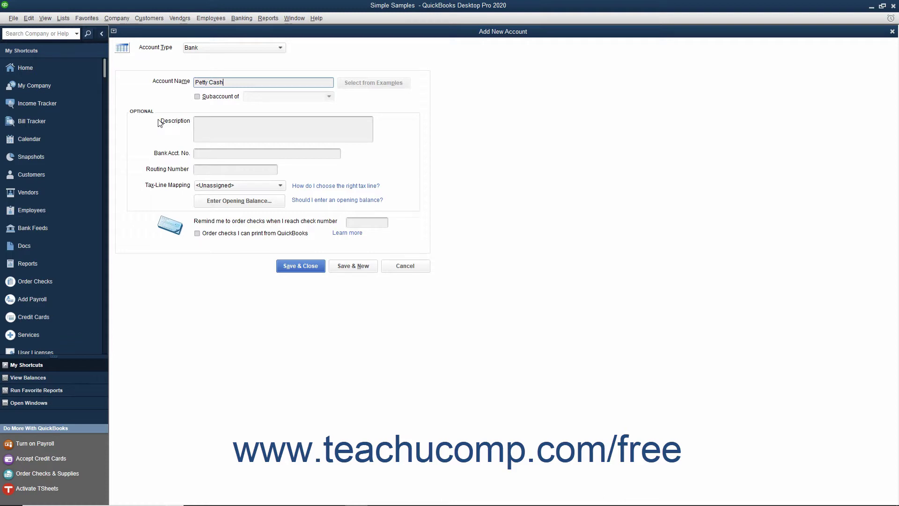
click(218, 206)
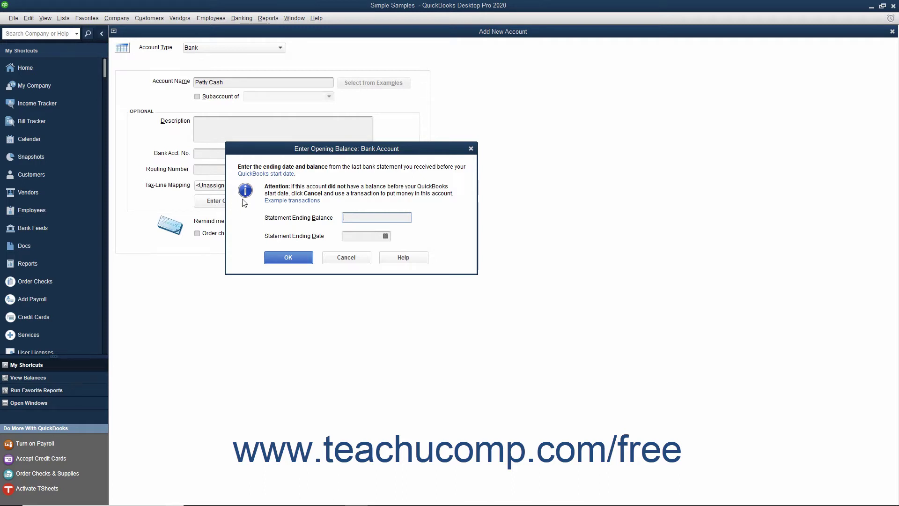
Step: Enter a 50.00 statement ending balance dated 01/01/2019, then Save & Close Petty Cash
text(50)
click(386, 236)
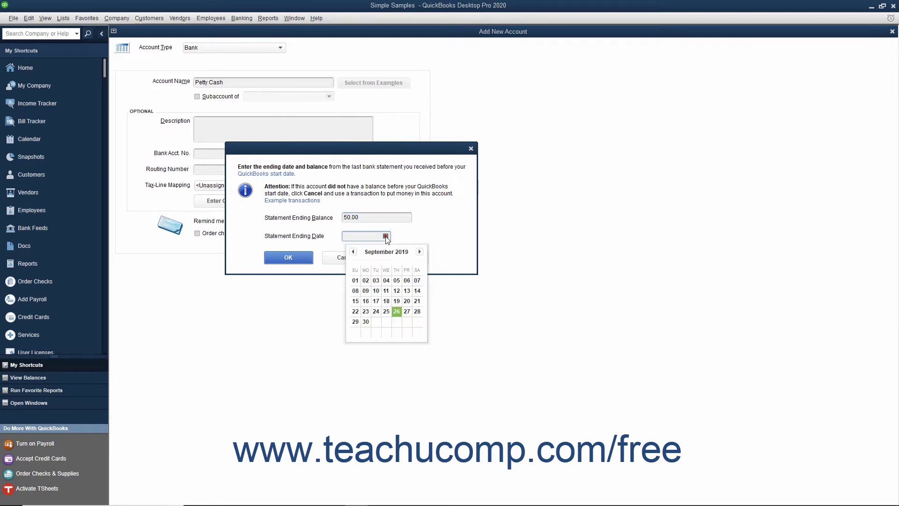
click(353, 252)
click(352, 251)
click(353, 252)
click(353, 252)
click(353, 252)
click(353, 251)
click(353, 251)
click(352, 251)
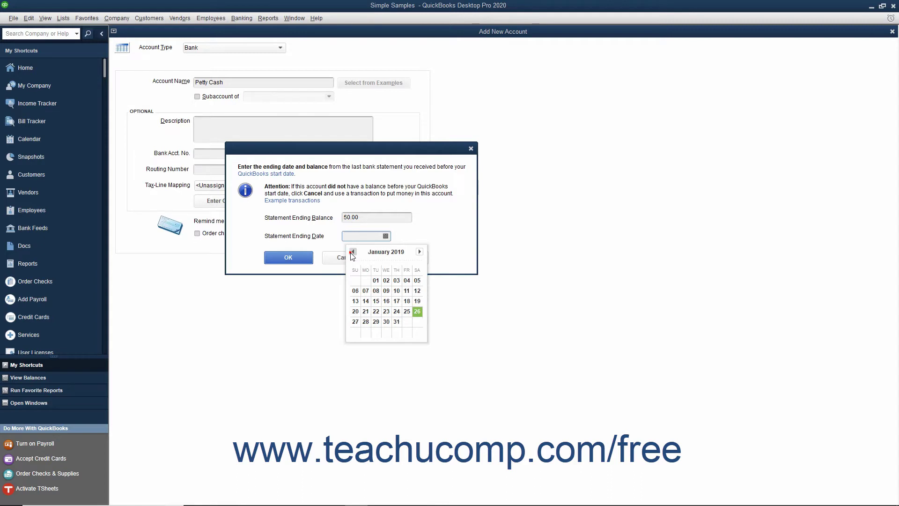
click(376, 280)
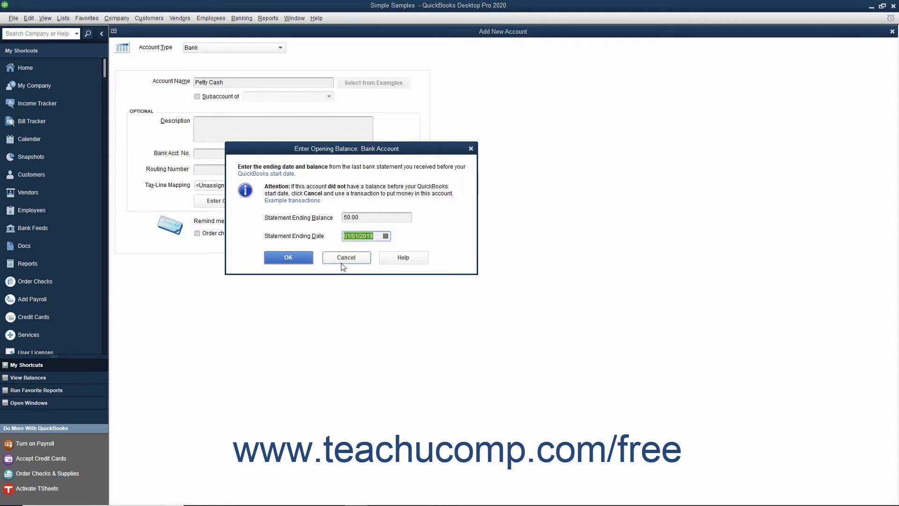
click(307, 261)
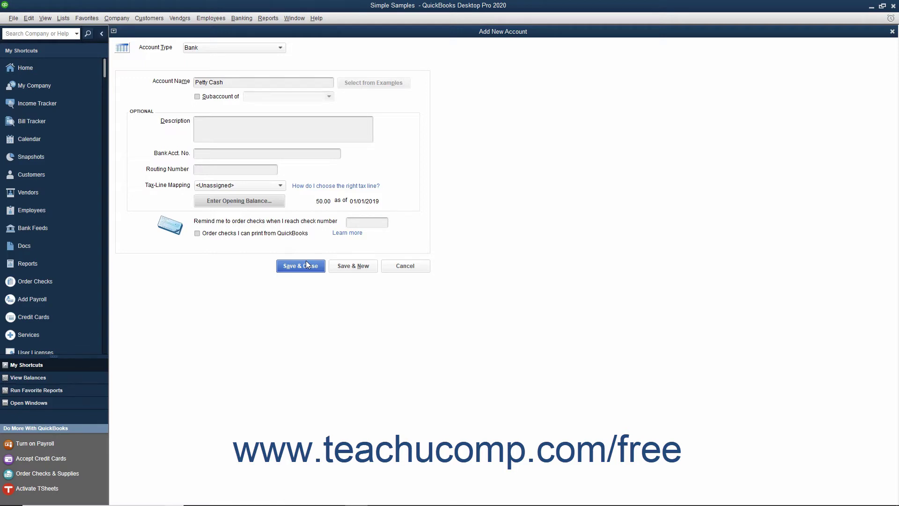
click(308, 263)
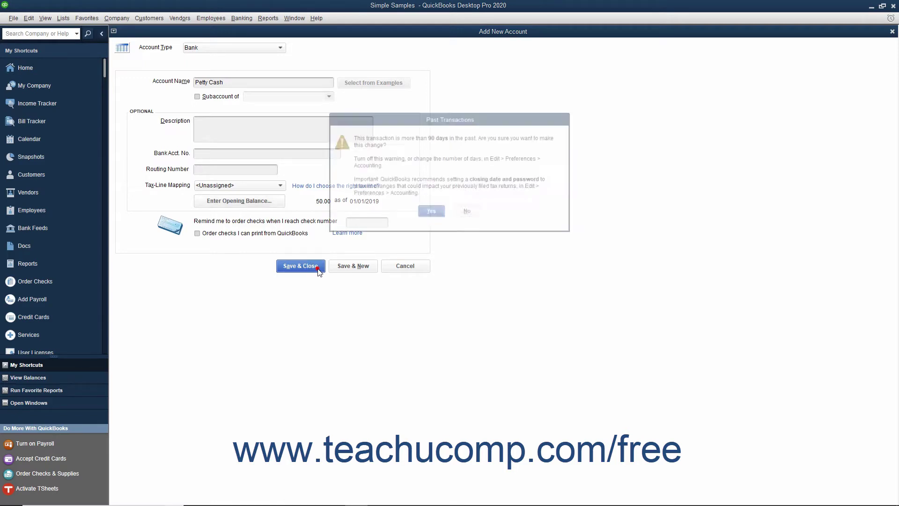
Step: Accept the past-transaction warning and decline bank feed setup for Petty Cash
click(430, 213)
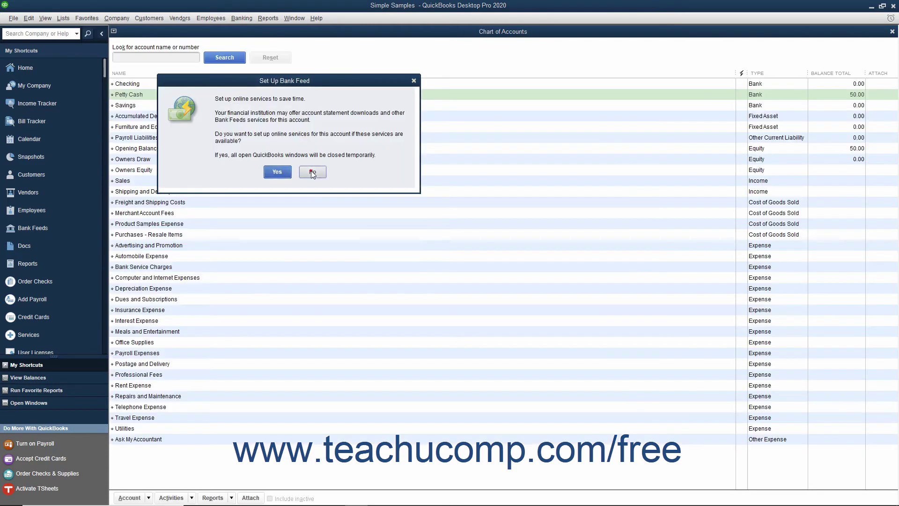
click(311, 171)
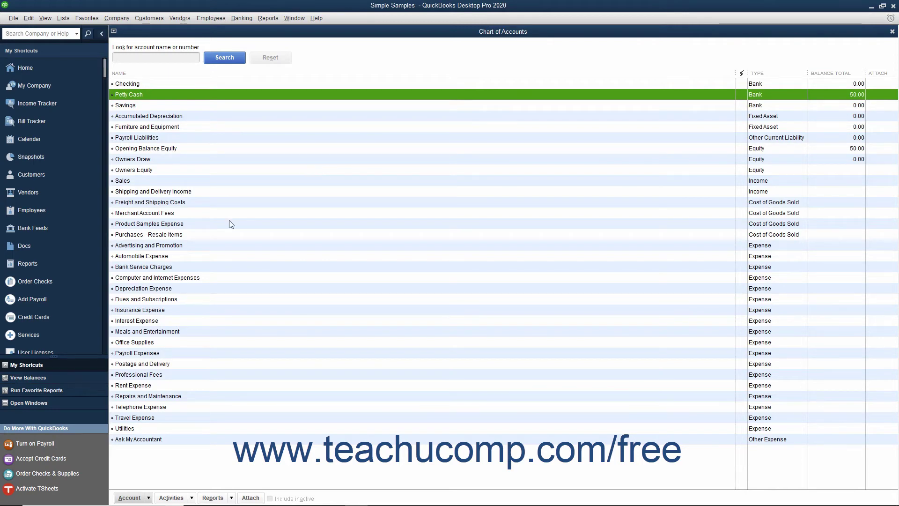
click(167, 257)
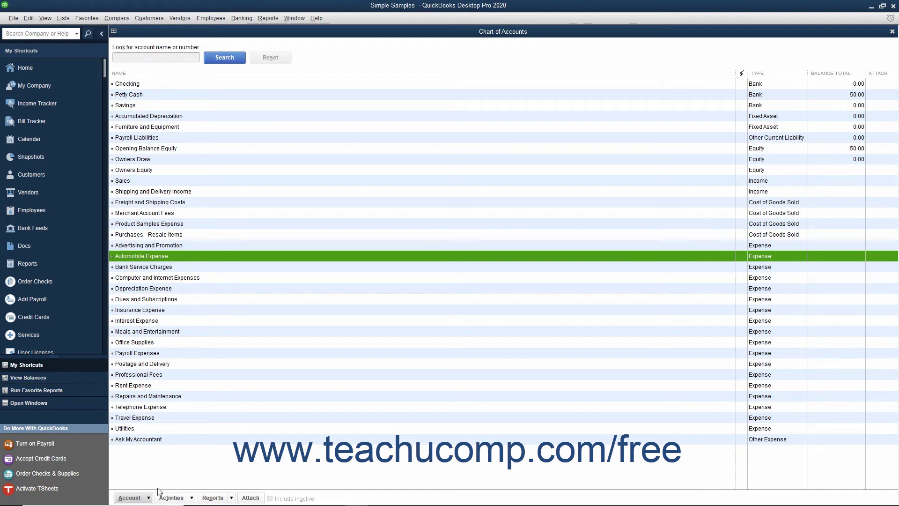
Step: Create Expense account 'Gas' as a subaccount of Automobile Expense and save it
click(129, 497)
click(156, 361)
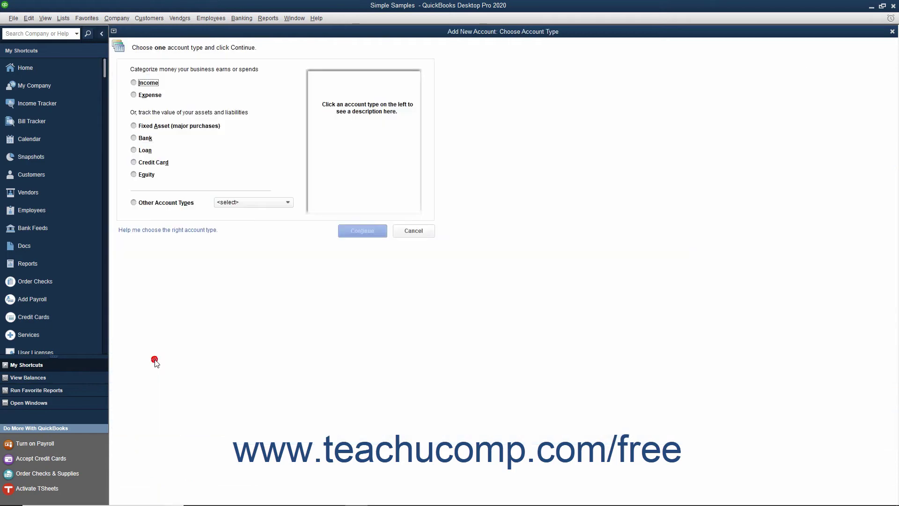
click(147, 95)
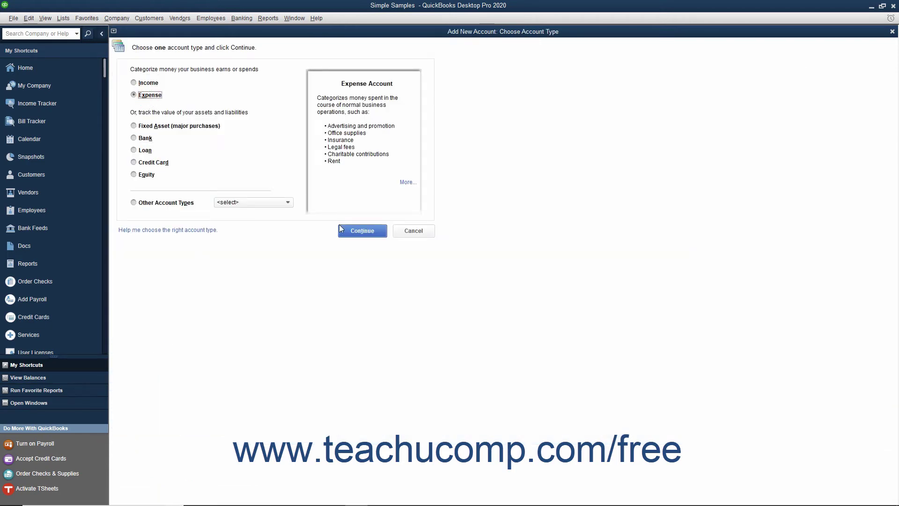
click(351, 229)
text(Gas)
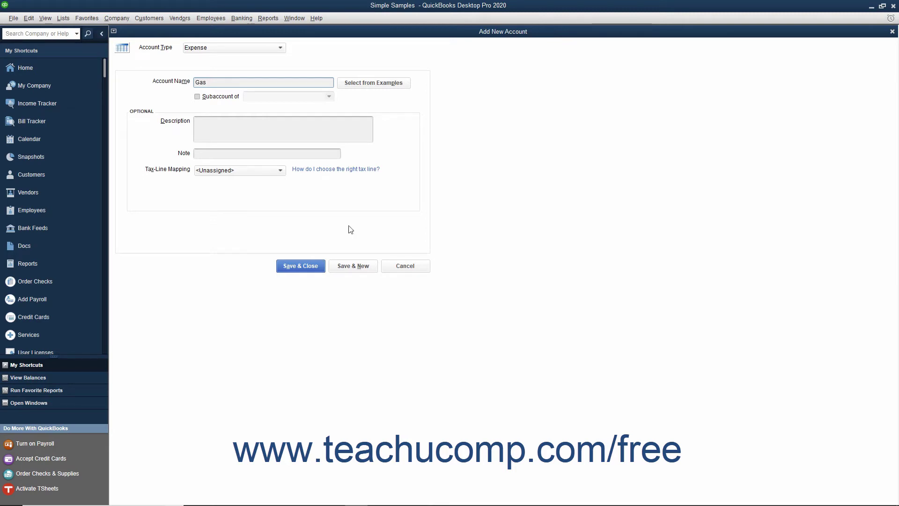
click(219, 99)
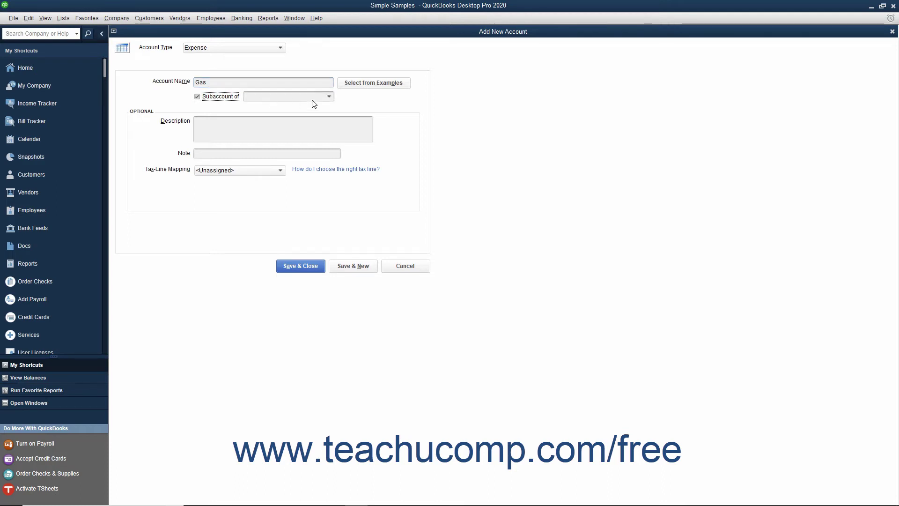
click(329, 97)
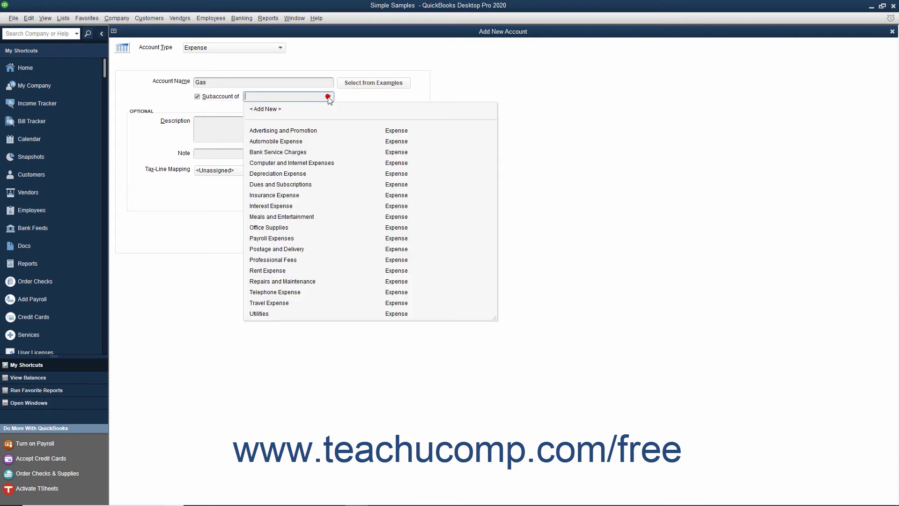
click(288, 142)
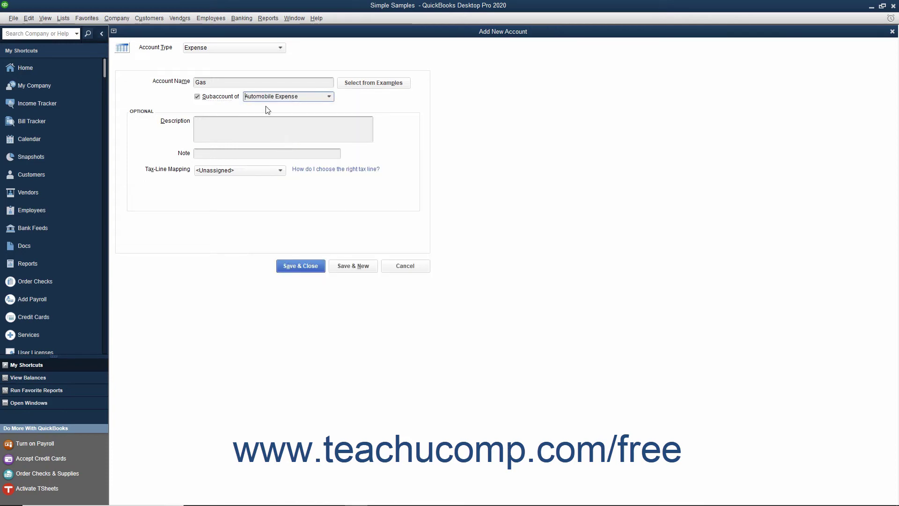
click(277, 50)
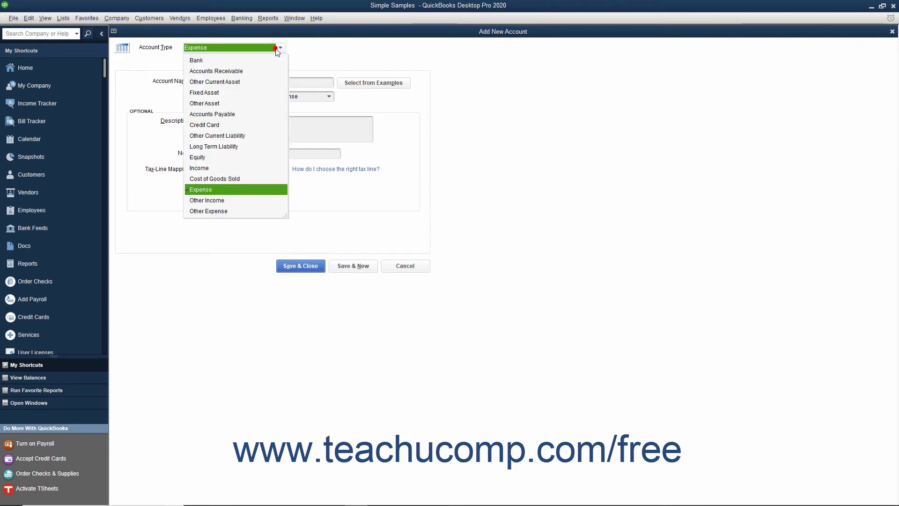
click(277, 51)
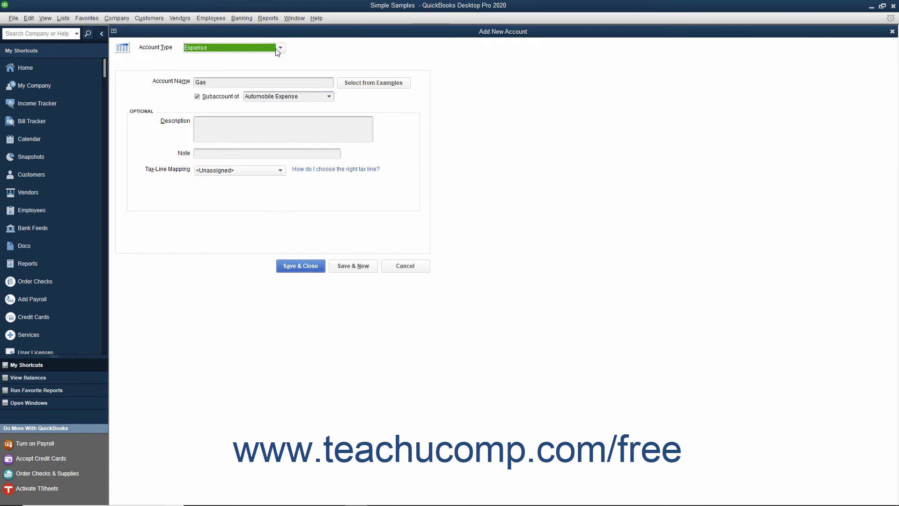
click(301, 265)
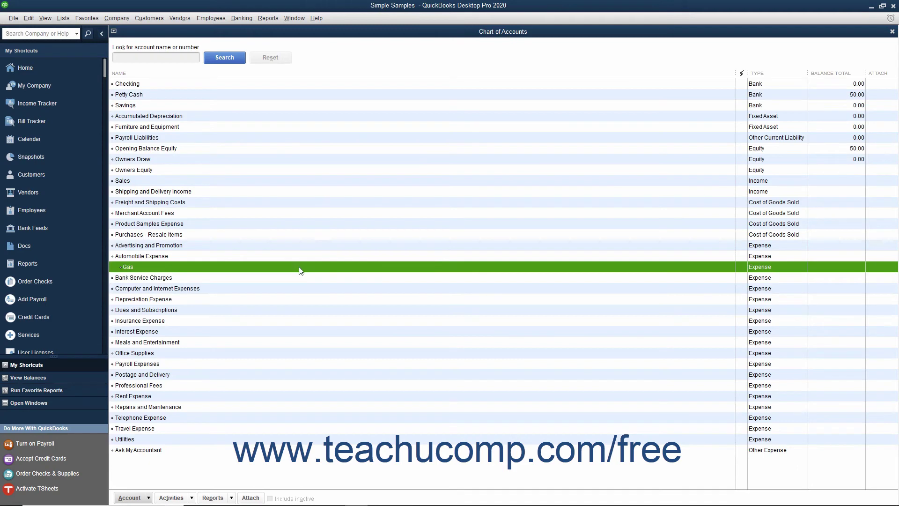
click(284, 255)
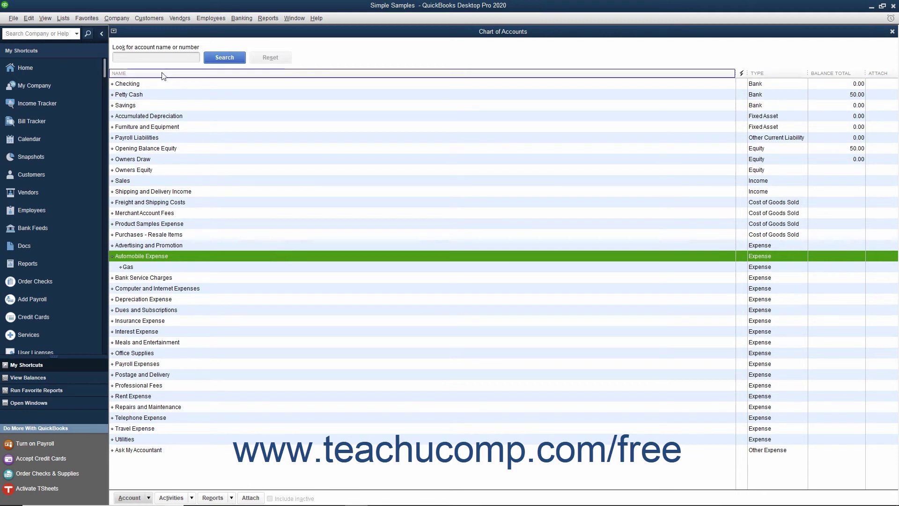
click(162, 57)
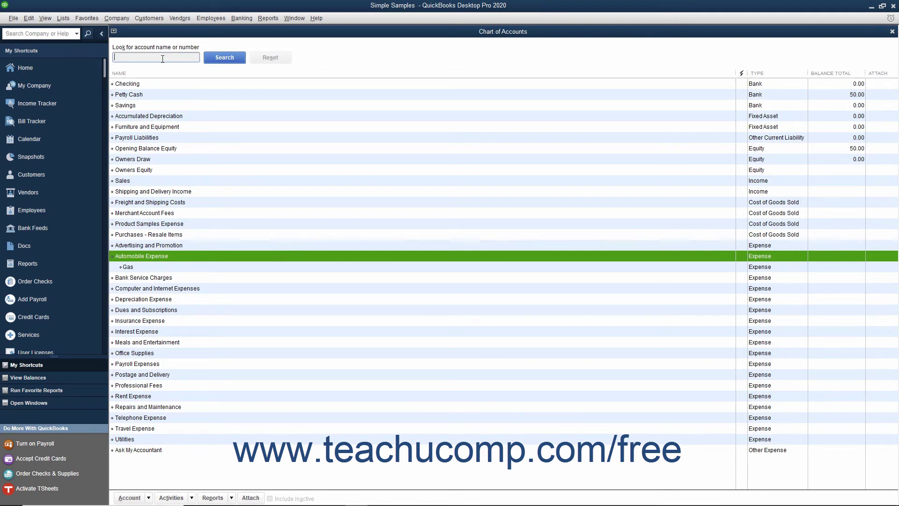
text(expenses)
click(223, 57)
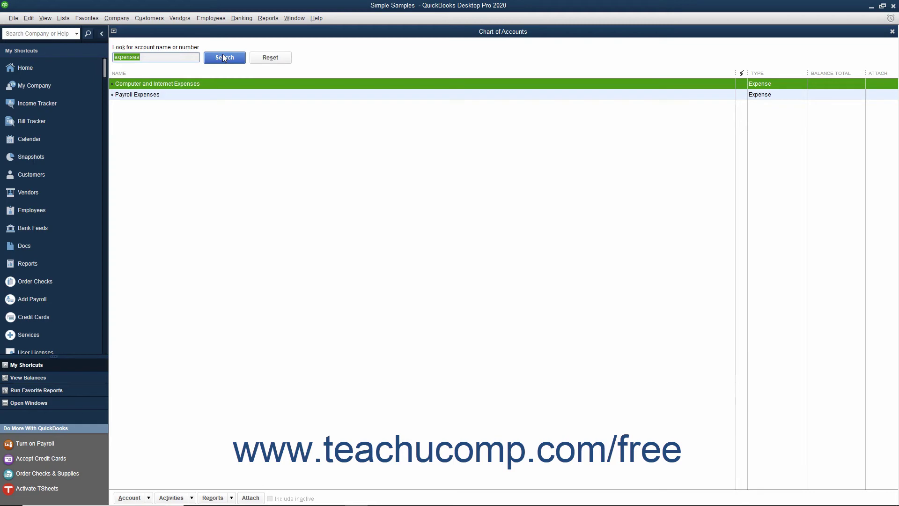
click(270, 58)
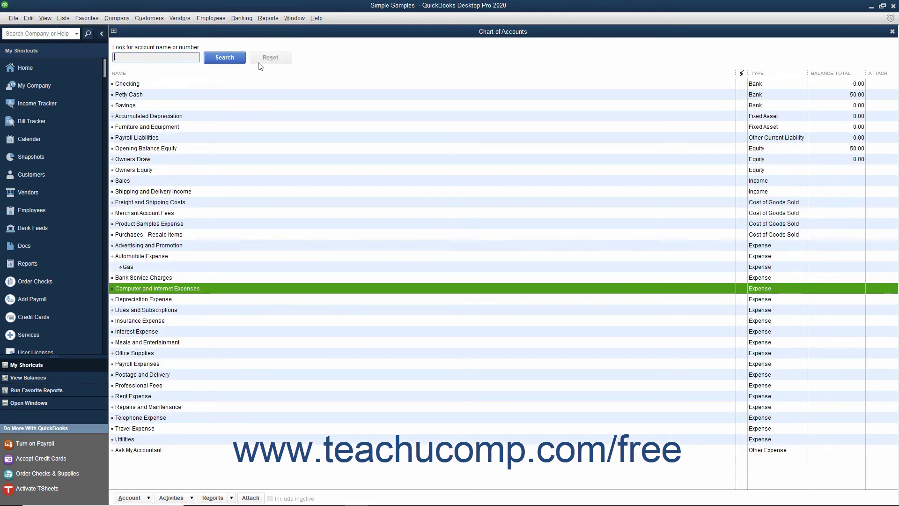
click(183, 83)
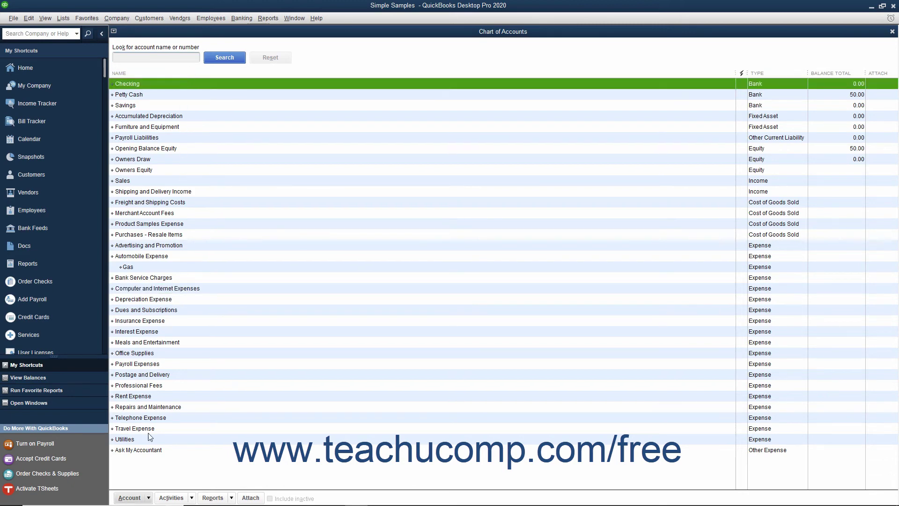
Step: Open the Checking account's edit form and close it unchanged
click(147, 498)
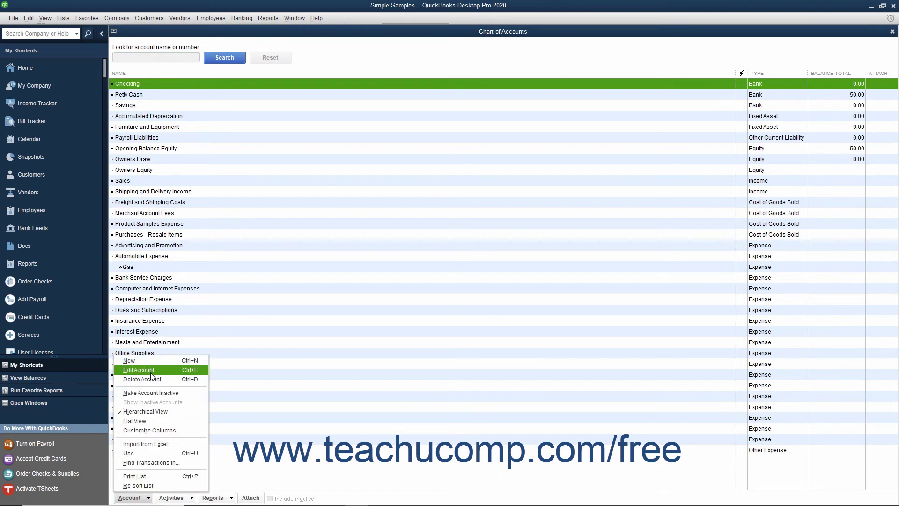
click(151, 371)
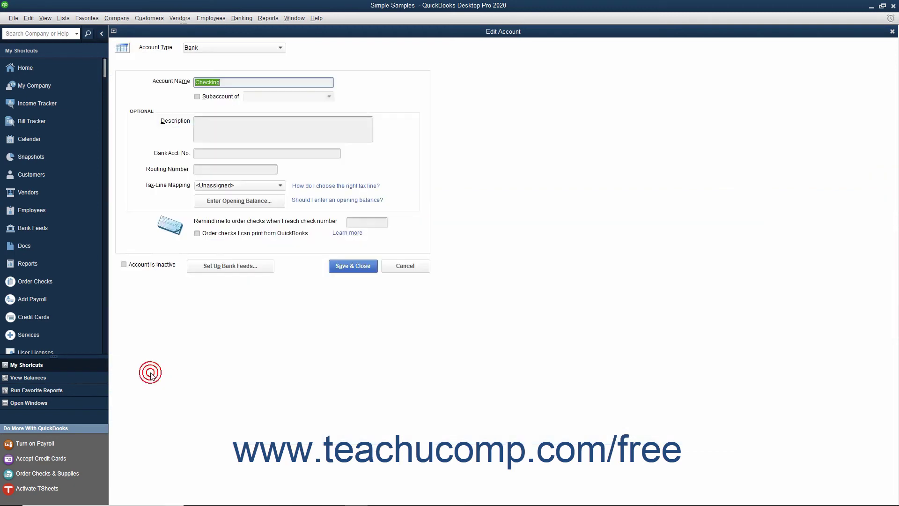
click(387, 265)
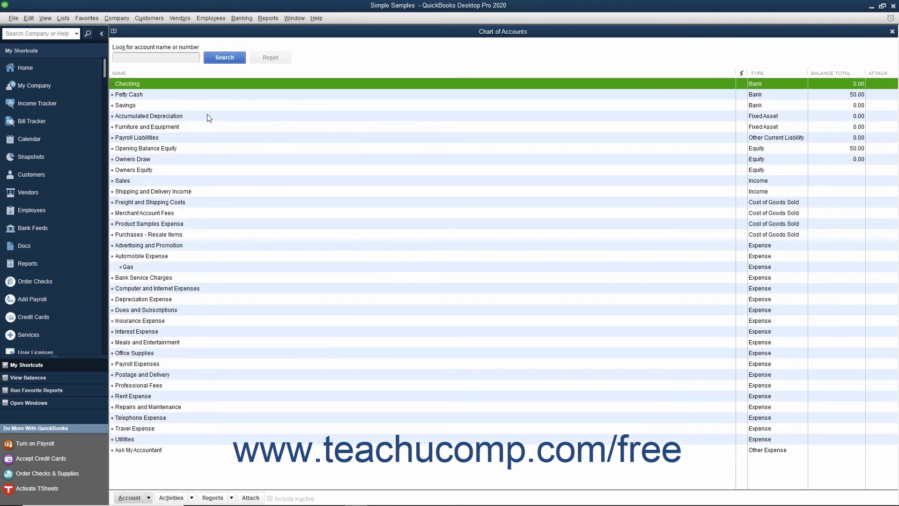
Step: Give Checking the description 'Primary Checking Account' and save the change
right_click(157, 86)
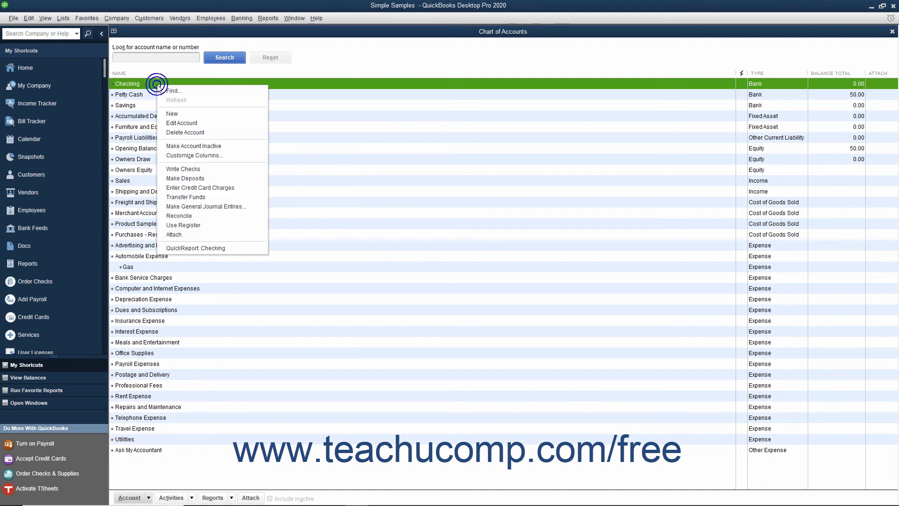
click(181, 124)
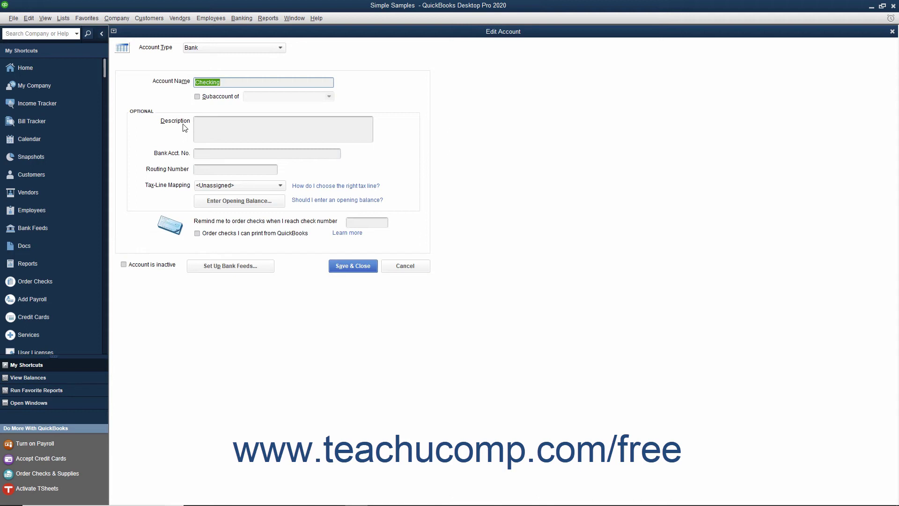
click(199, 127)
text(Primary Checking Account)
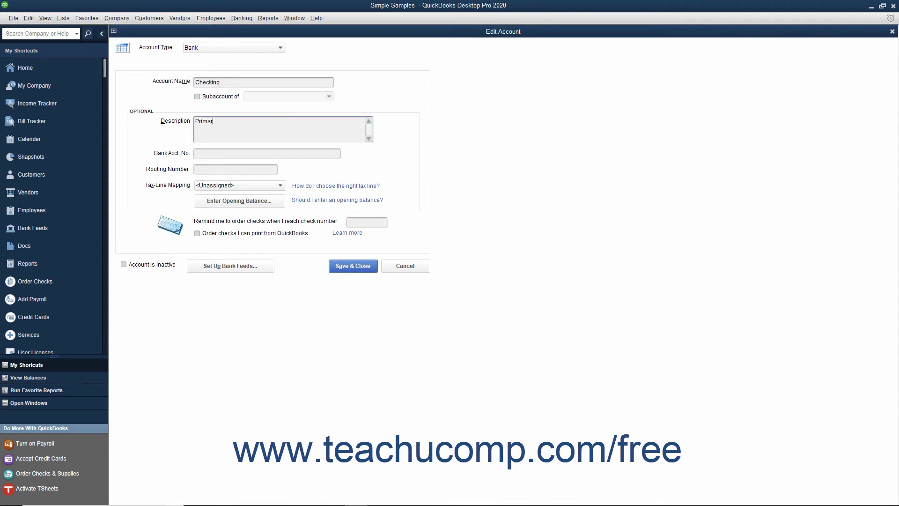
click(346, 266)
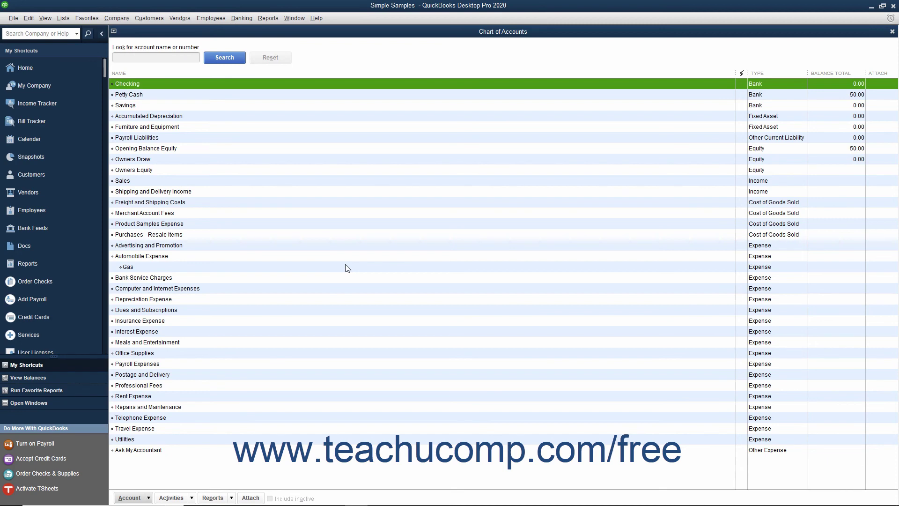
Step: Remove the Dues and Subscriptions account, confirming the deletion prompt with OK
click(186, 310)
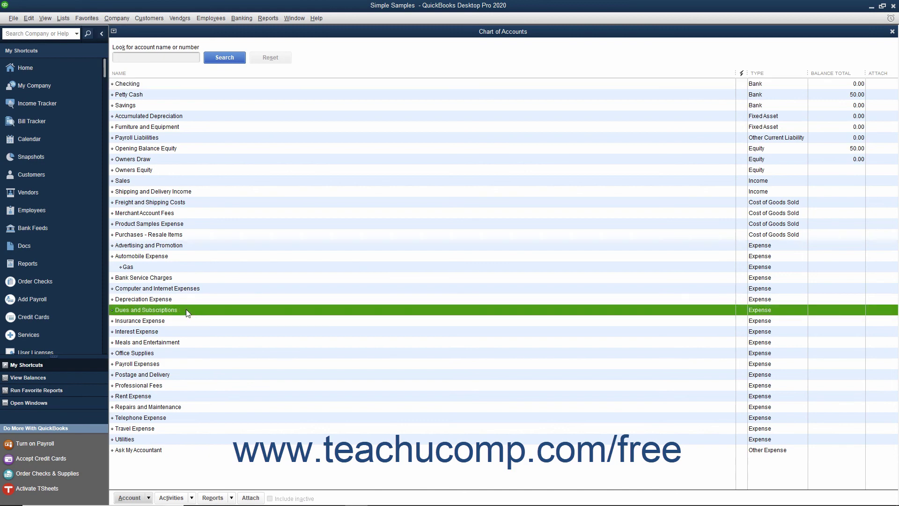
click(131, 498)
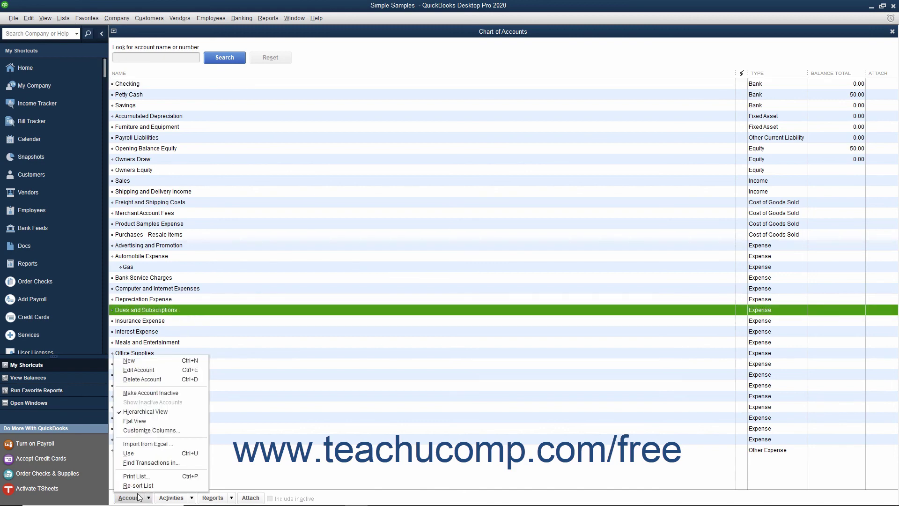
click(145, 378)
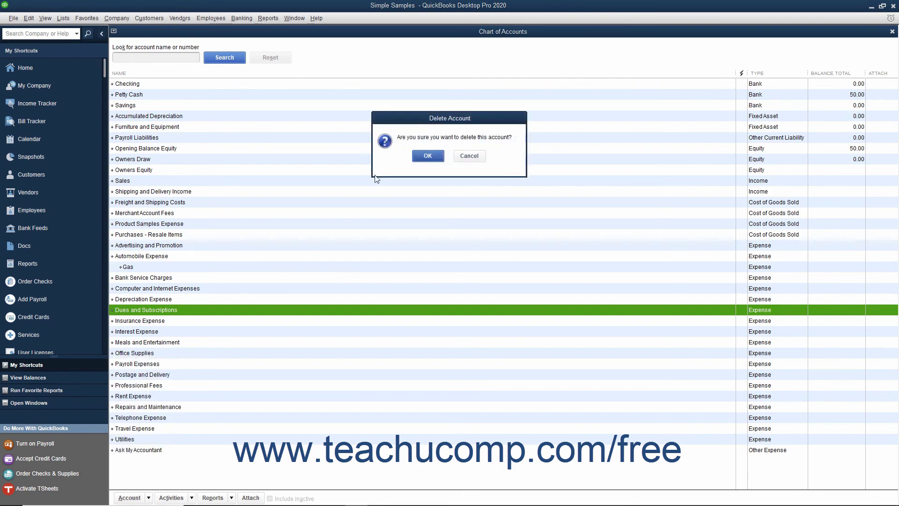
click(417, 156)
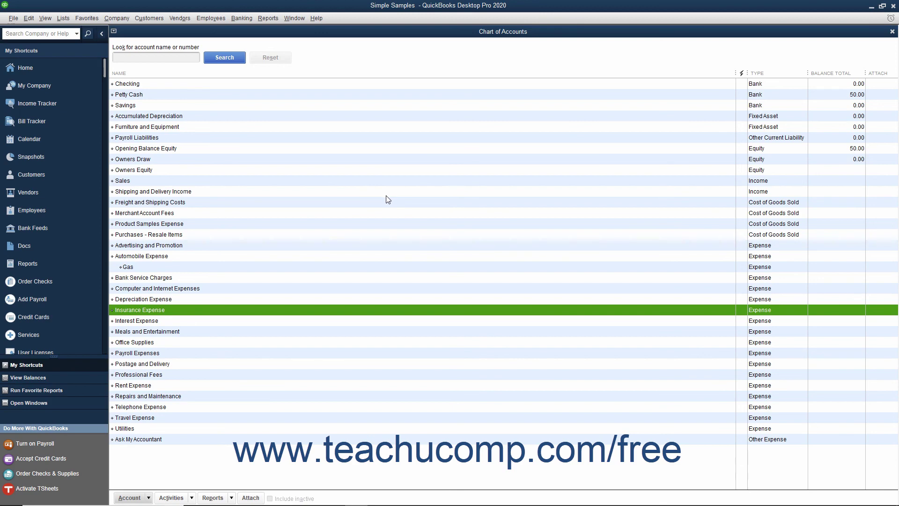
Step: Mark the Professional Fees account inactive using Account > Make Account Inactive
click(163, 377)
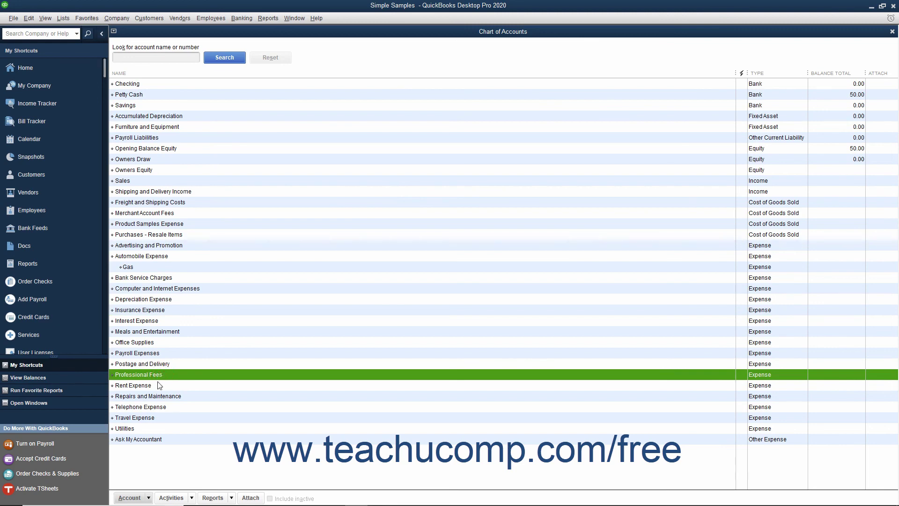
click(138, 498)
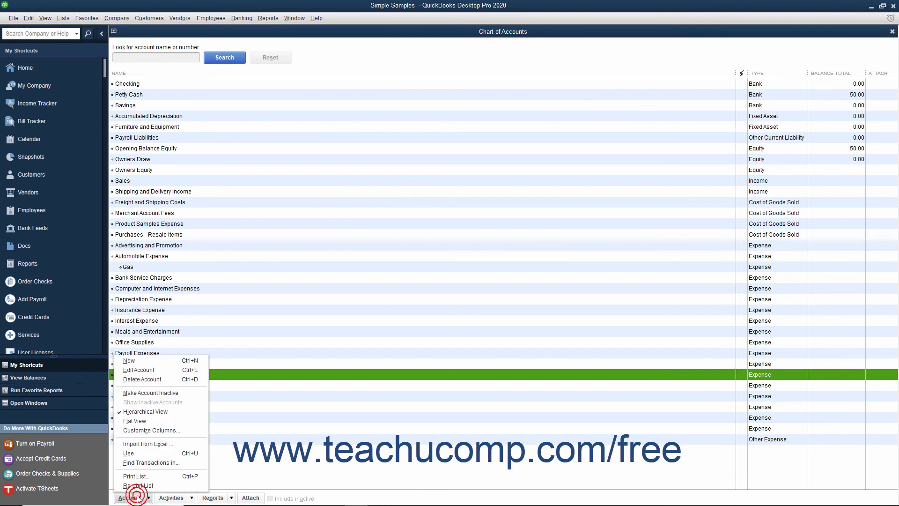
click(158, 394)
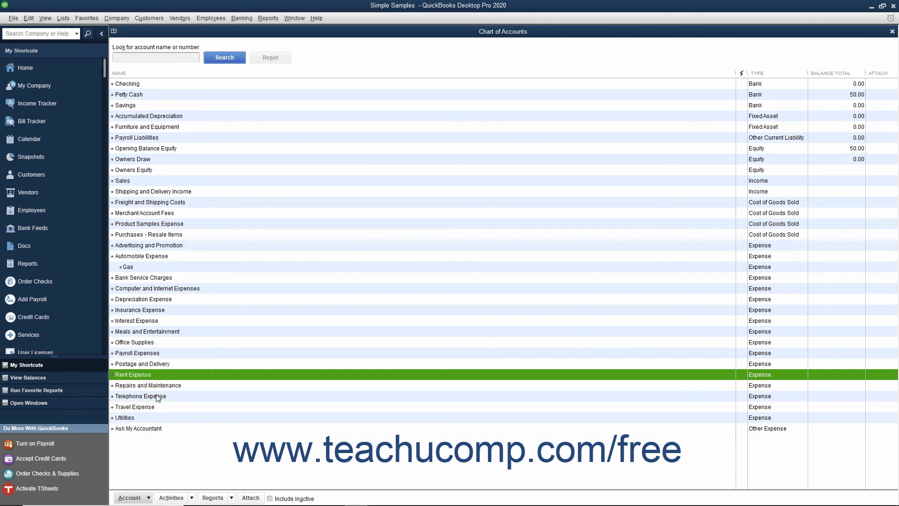